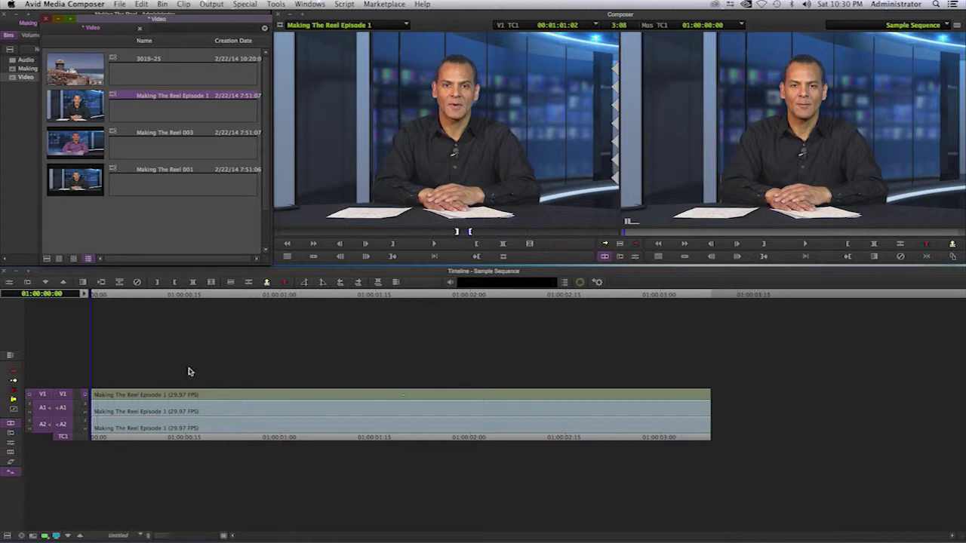
Step: Apply Blend > Picture-in-Picture to the Making The Reel Episode 1 clip on V1 and open its parameters
left_click(165, 395)
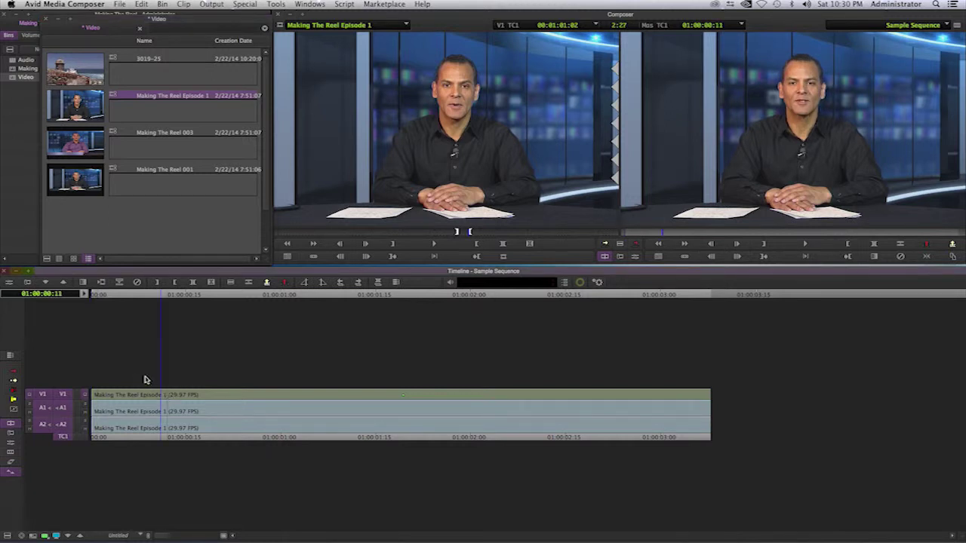
left_click(34, 185)
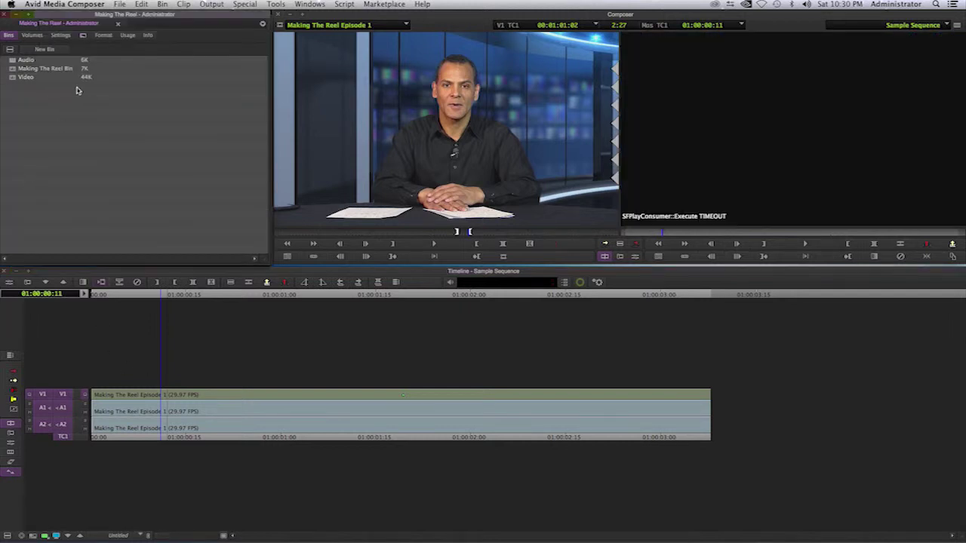
left_click(83, 35)
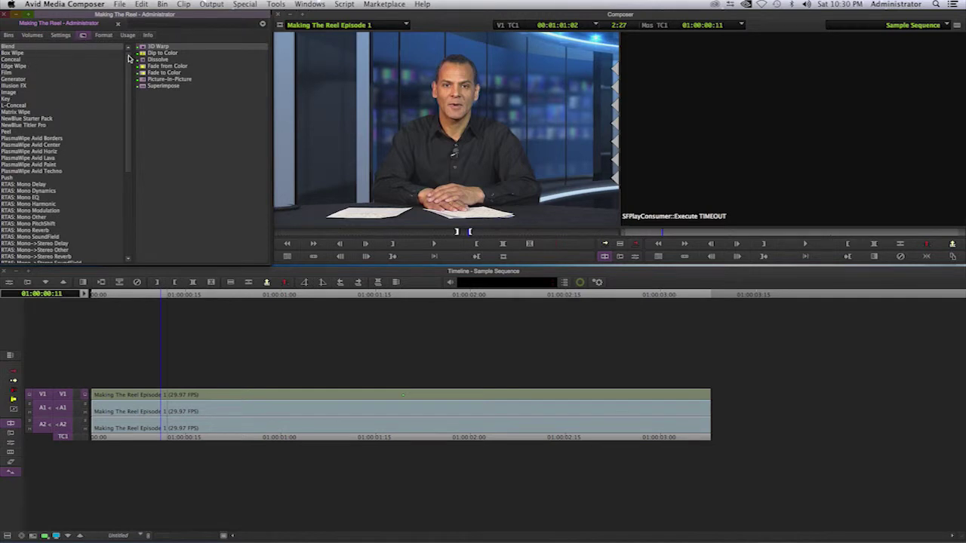
left_click(21, 47)
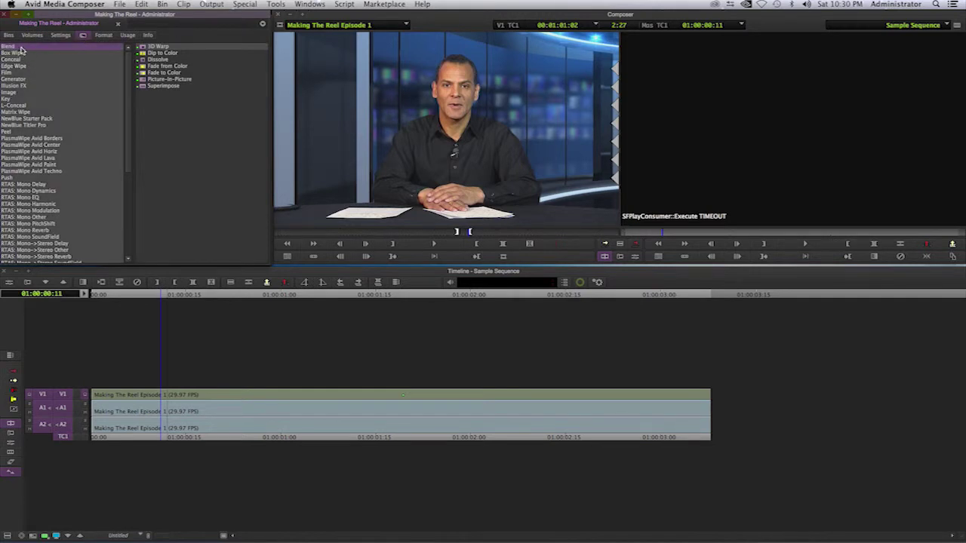
left_click(165, 79)
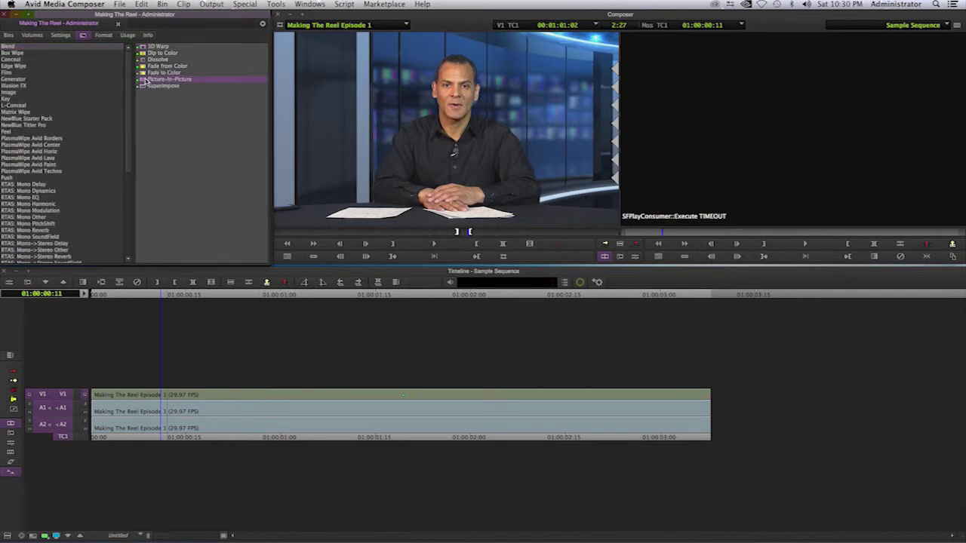
left_click_drag(142, 81, 248, 394)
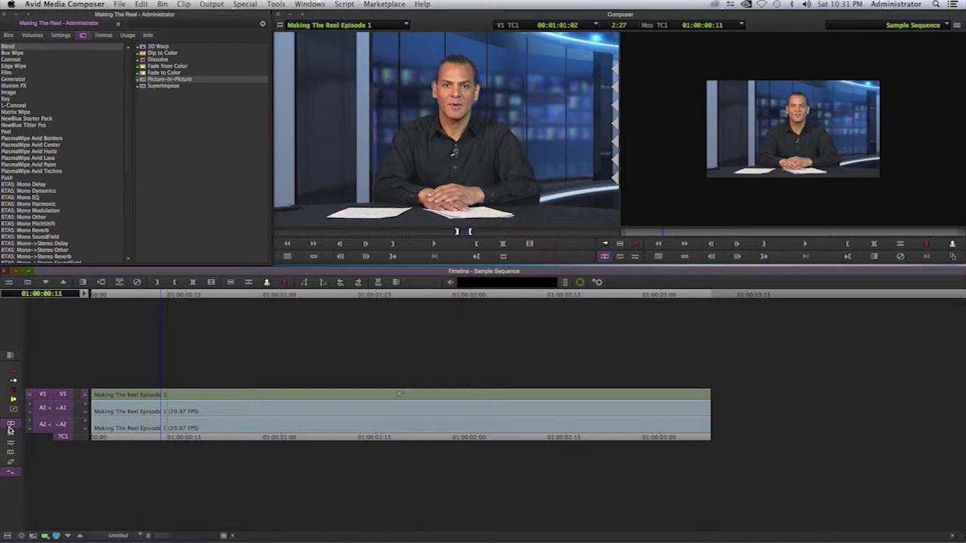
left_click(11, 448)
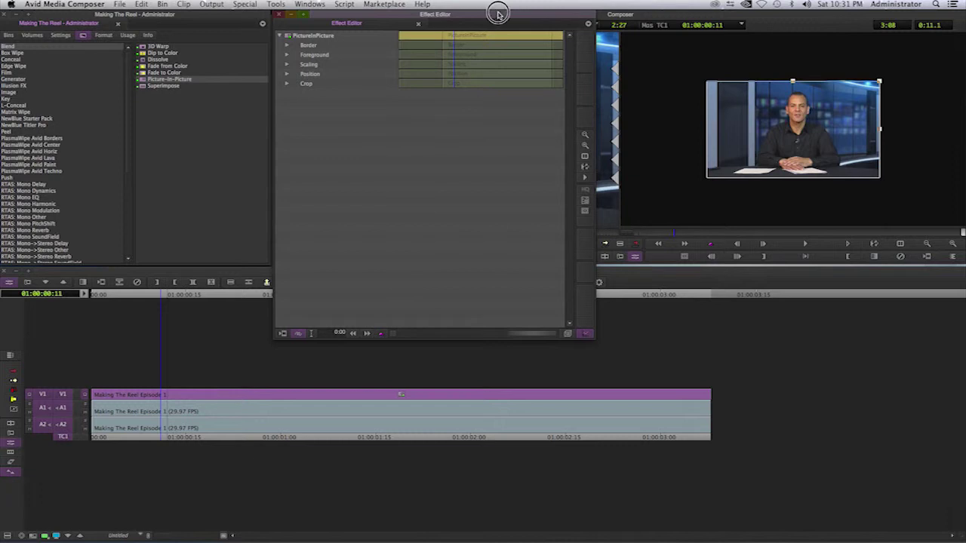
Step: Move the Effect Editor aside and expand its Picture-in-Picture Position parameters
left_click_drag(499, 14, 426, 94)
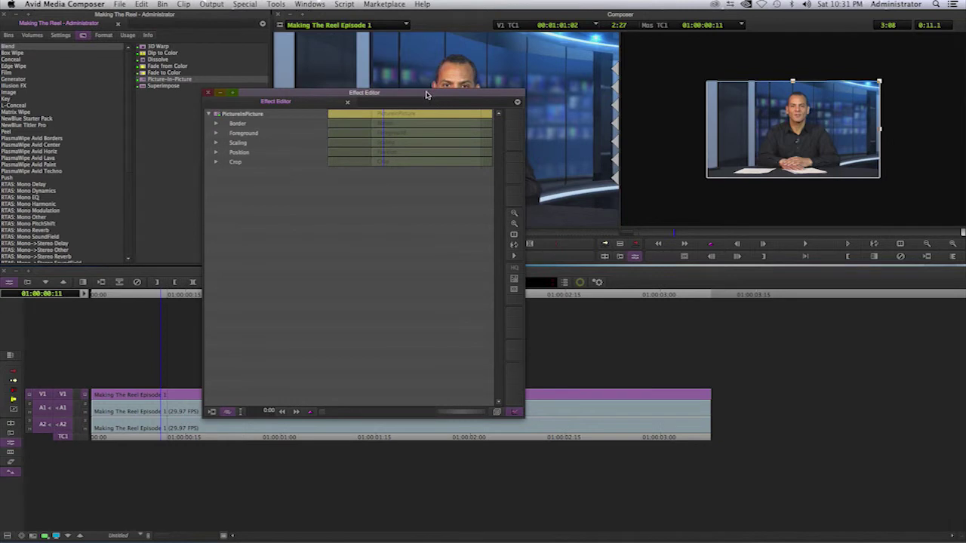
left_click(216, 153)
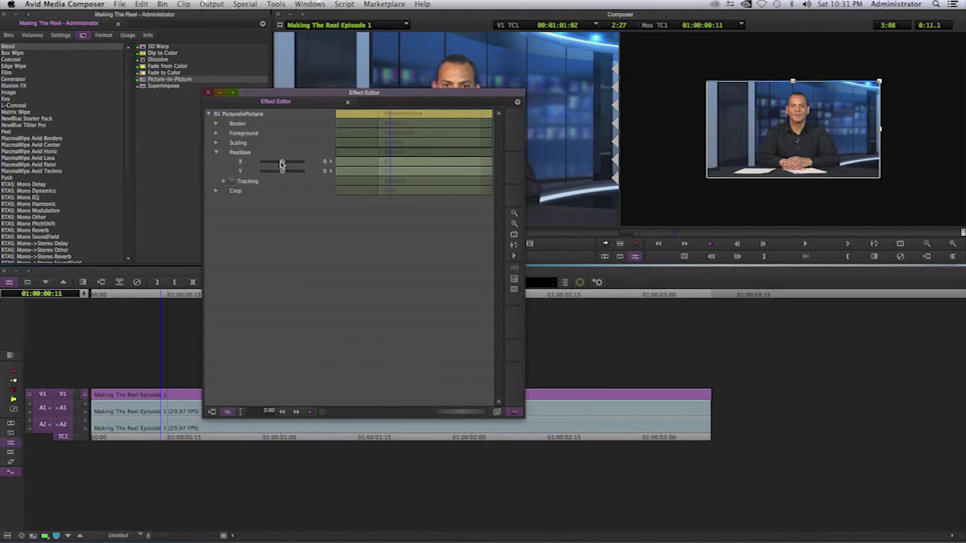
Step: Shrink the Episode 1 inset and position it at X -244, Y -229
mouse_move(281, 164)
left_mouse_down()
mouse_move(272, 163)
mouse_move(278, 174)
left_mouse_up()
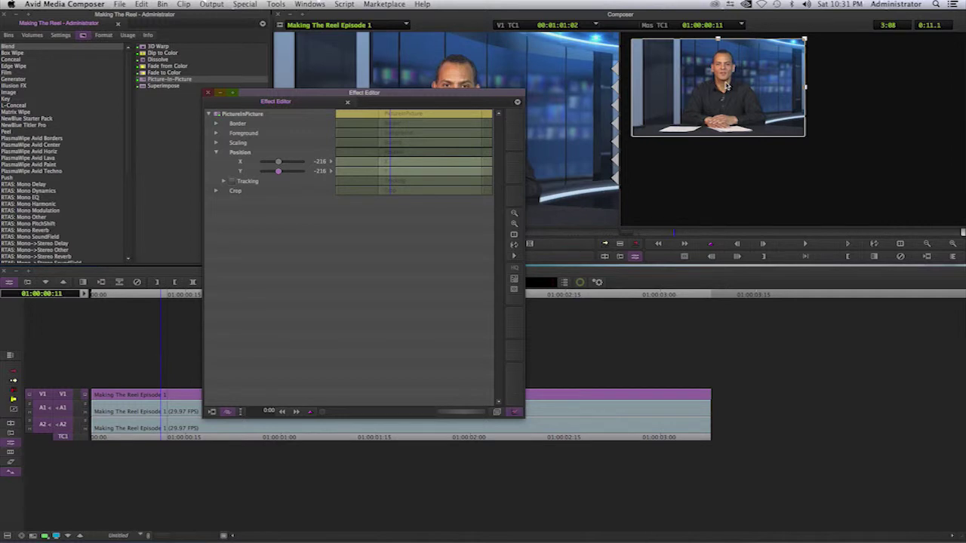
mouse_move(725, 85)
left_mouse_down()
mouse_move(787, 123)
mouse_move(726, 95)
mouse_move(719, 81)
left_mouse_up()
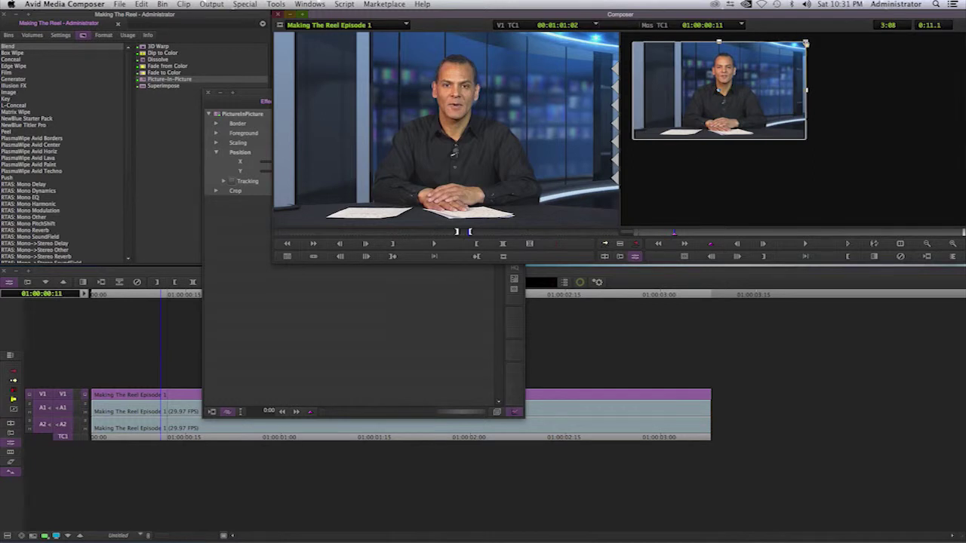
left_click_drag(804, 40, 743, 81)
left_click(355, 290)
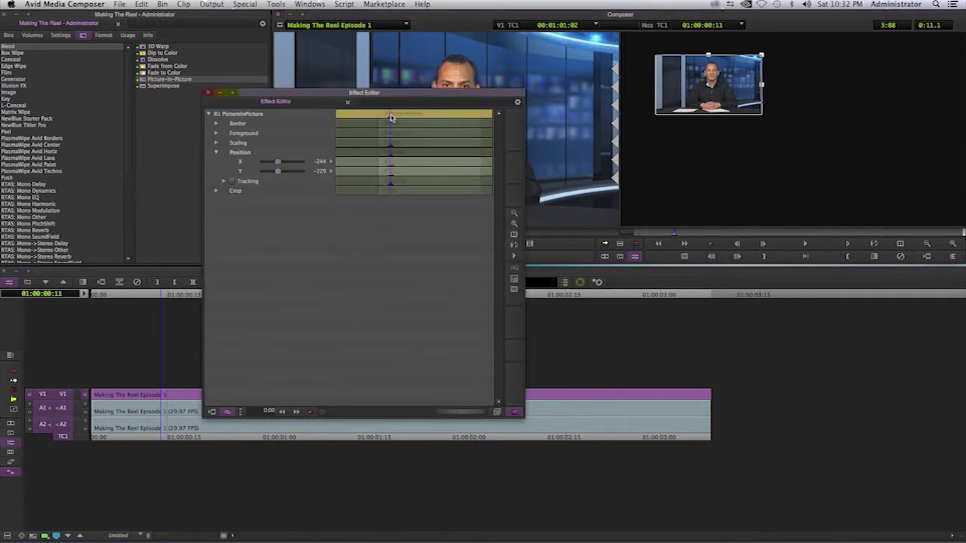
Step: Close the Effect Editor, play back the picture-in-picture, and return the playhead to the sequence start
left_click(209, 95)
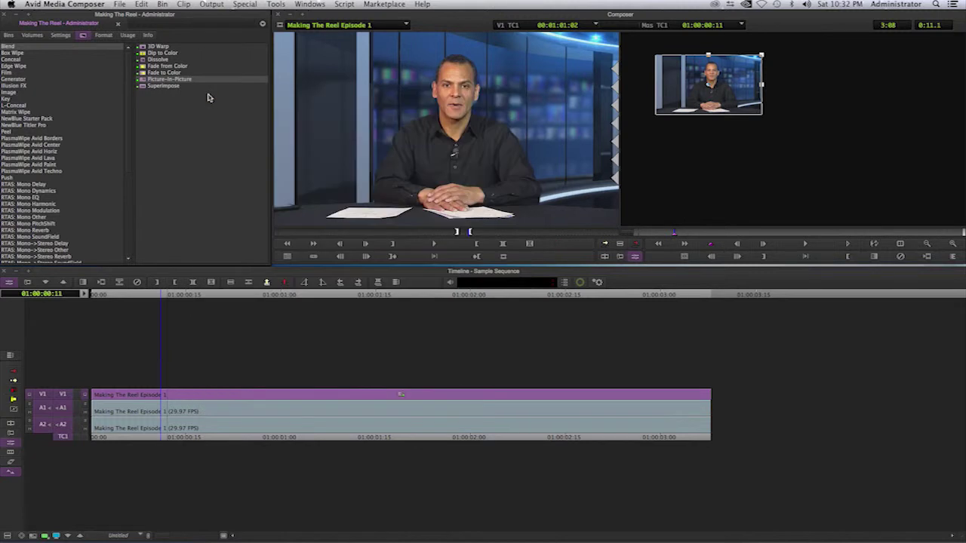
left_click(154, 302)
left_click(123, 295)
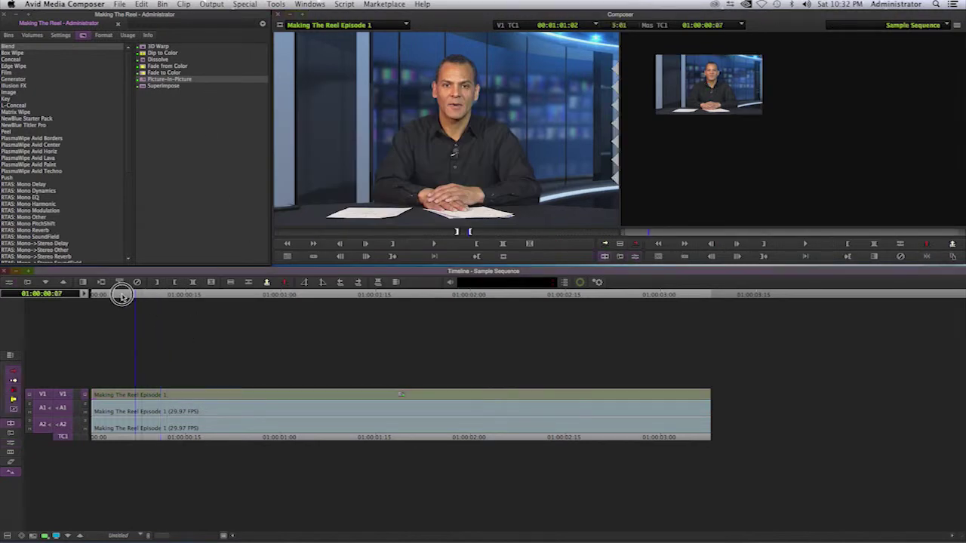
key("space")
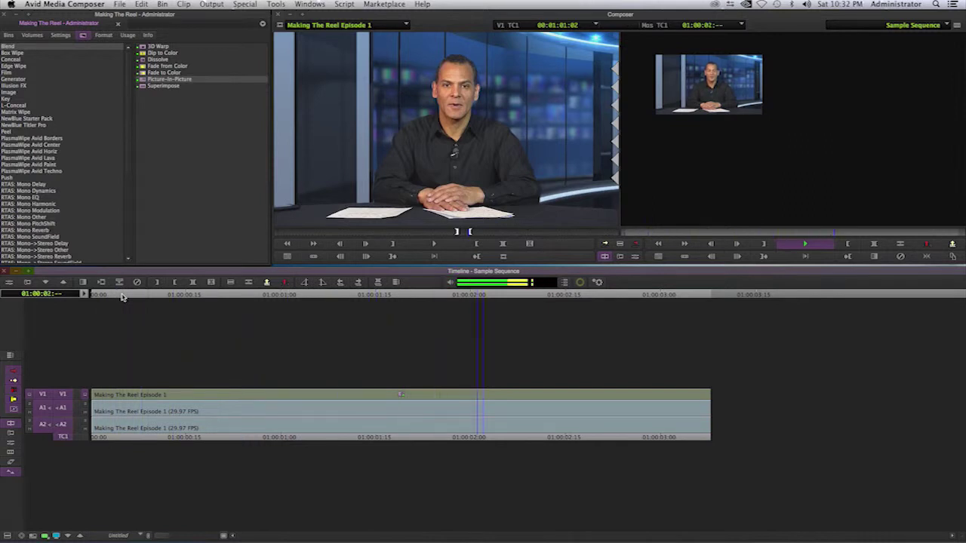
key("space")
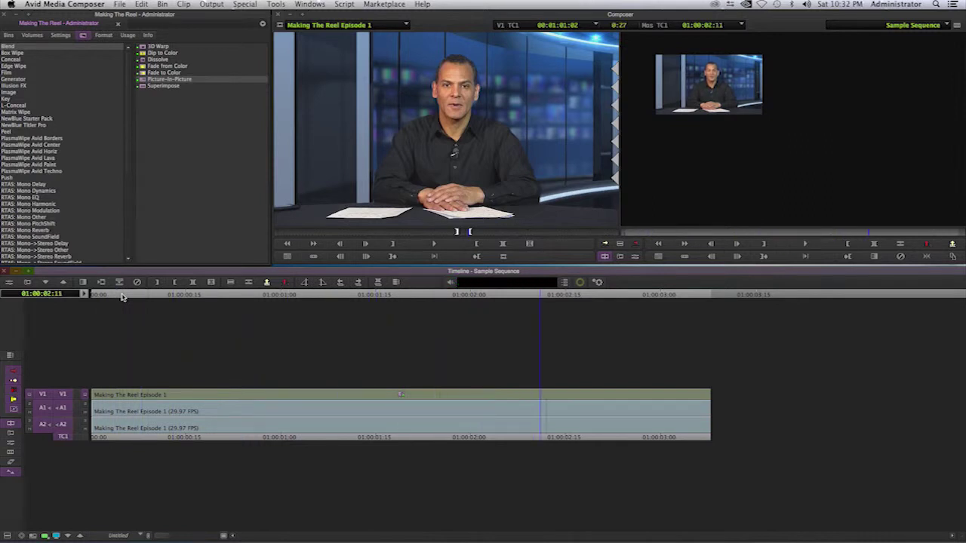
left_click(320, 296)
left_click_drag(214, 307, 86, 307)
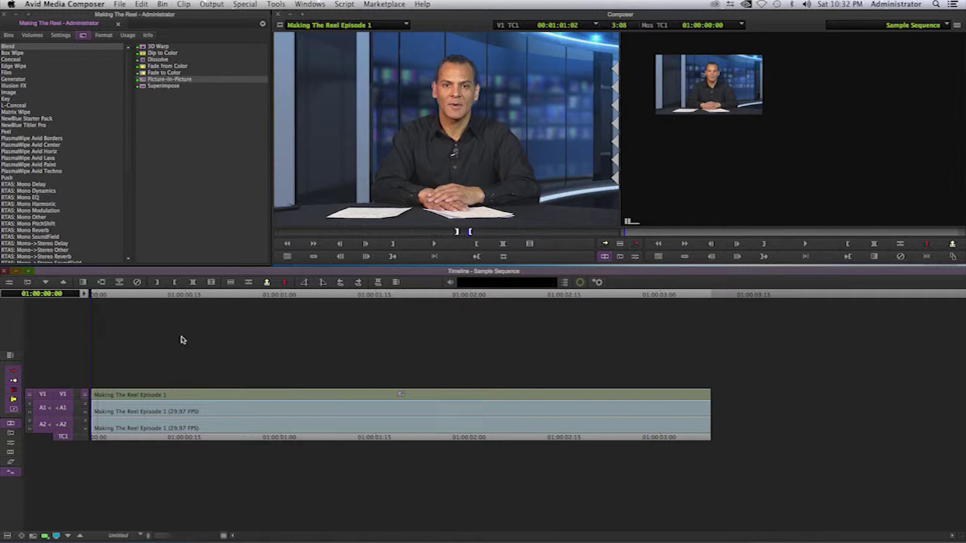
Step: Add a V2 video track, patch the source video to V2, and mark the whole sequence
key("super+y")
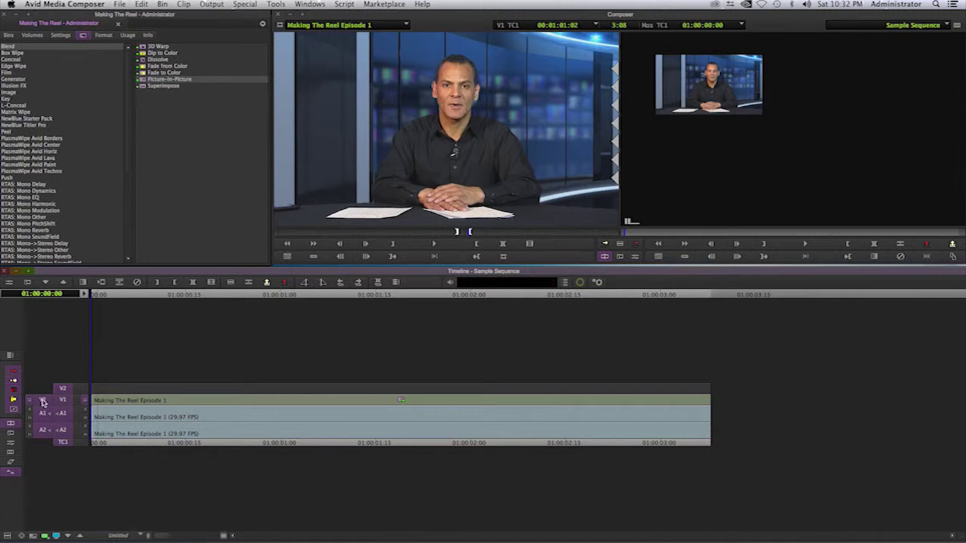
left_click_drag(43, 402, 63, 389)
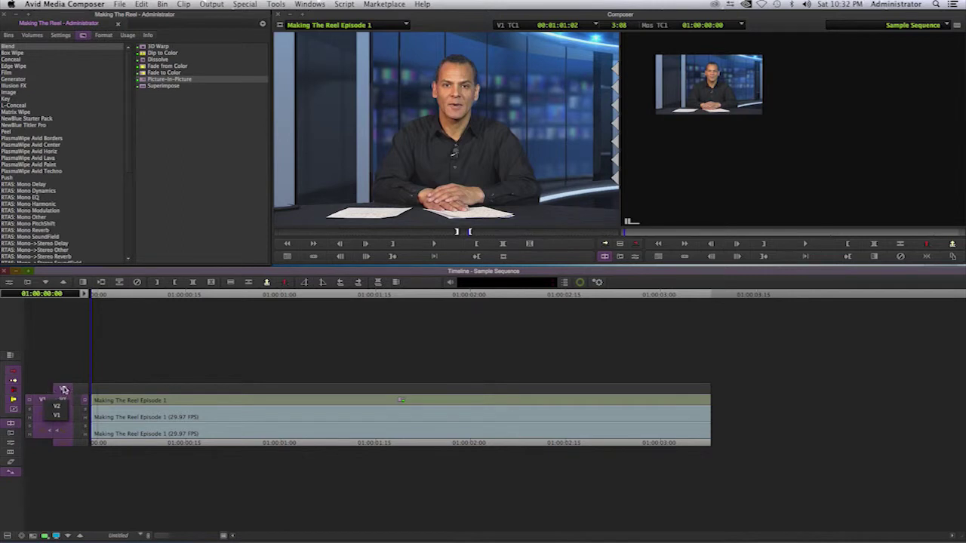
left_click(42, 402)
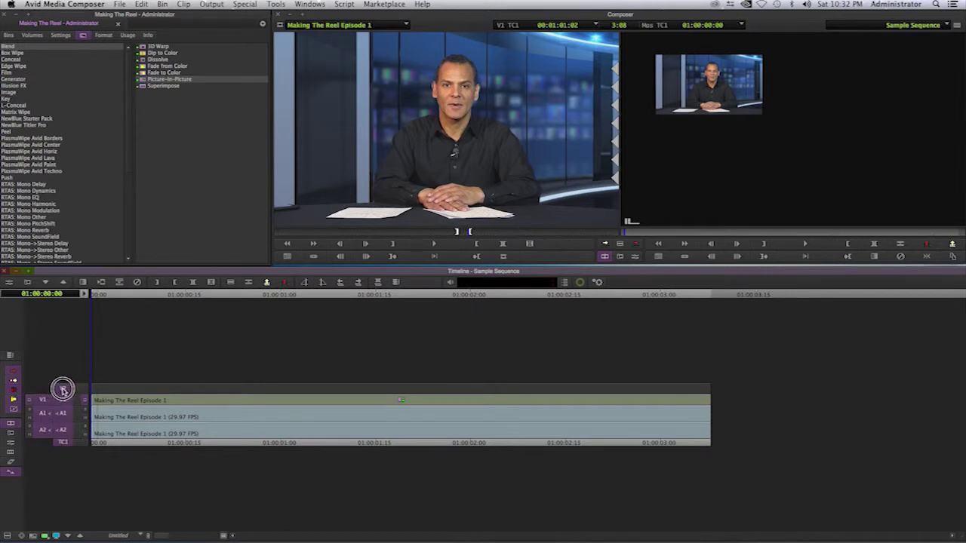
left_click_drag(43, 403, 64, 389)
left_click(66, 389)
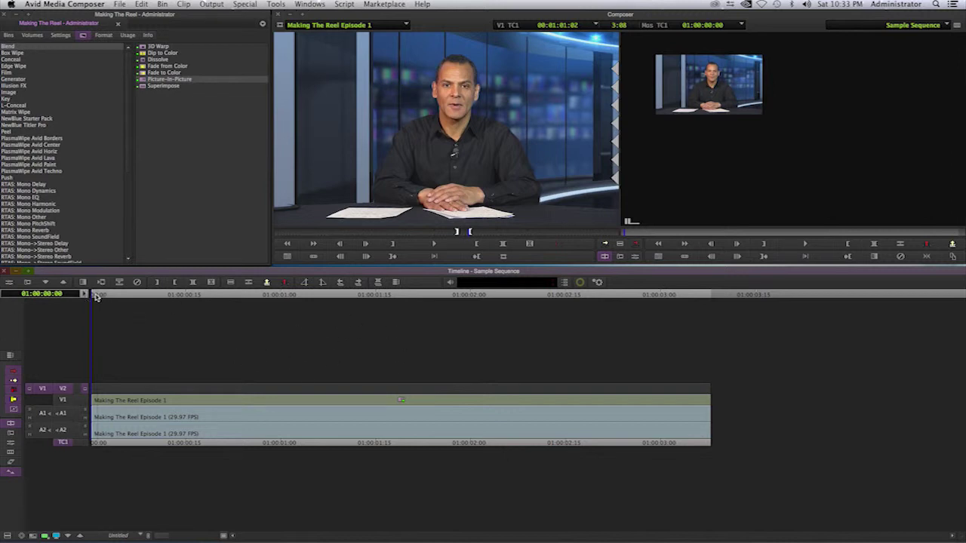
key("t")
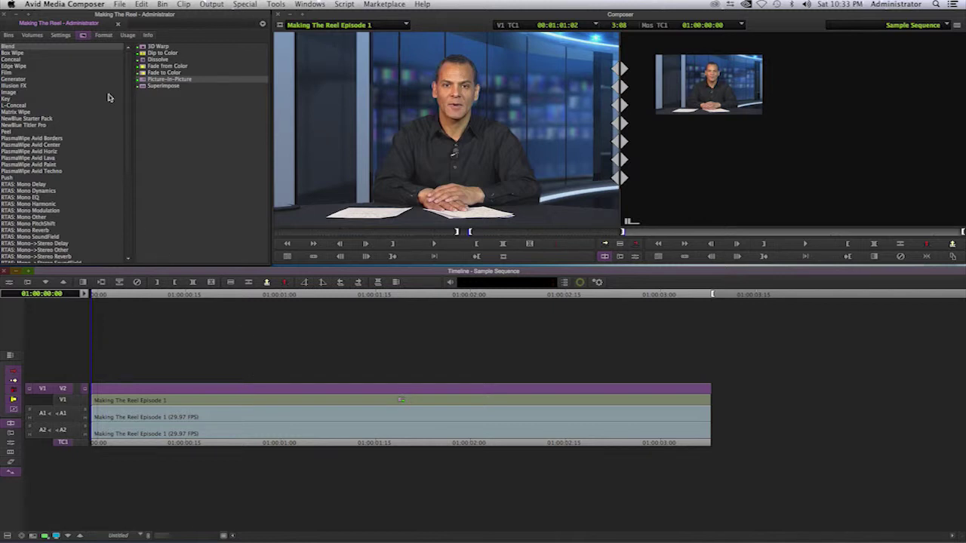
Step: Show the project's bins (Audio, Making The Reel Bin, Video) in the Project window
left_click(9, 36)
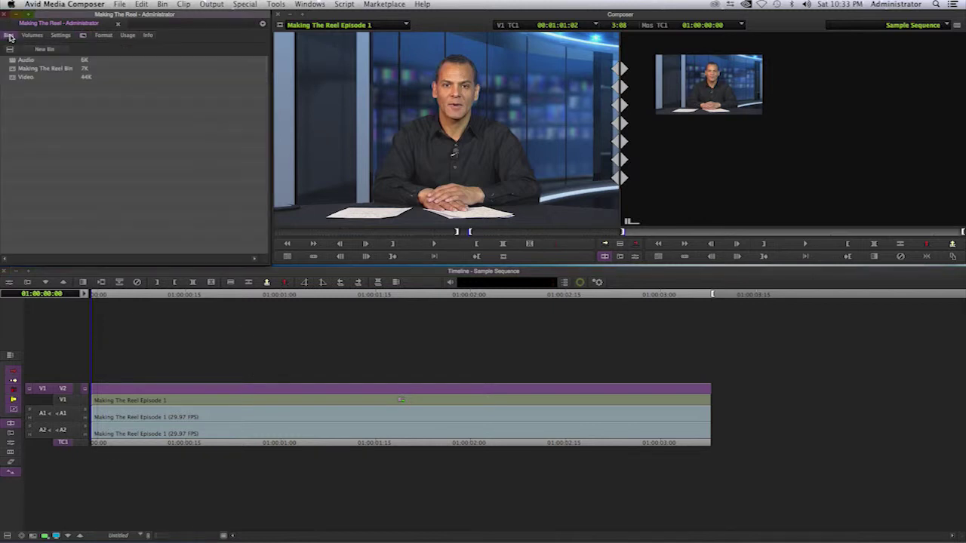
Step: Load Making The Reel 003 from the Video bin, set an out point, and edit it onto V2
double_click(11, 78)
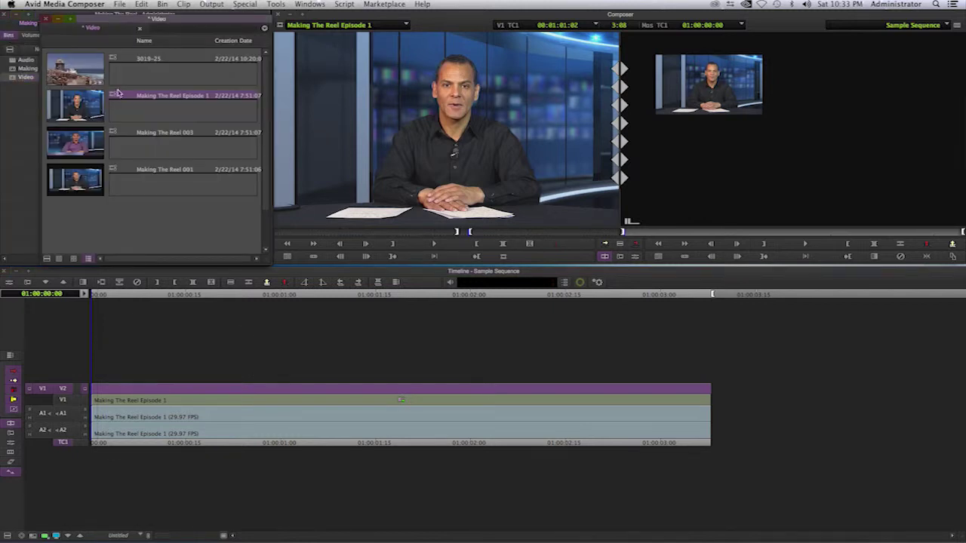
left_click(83, 143)
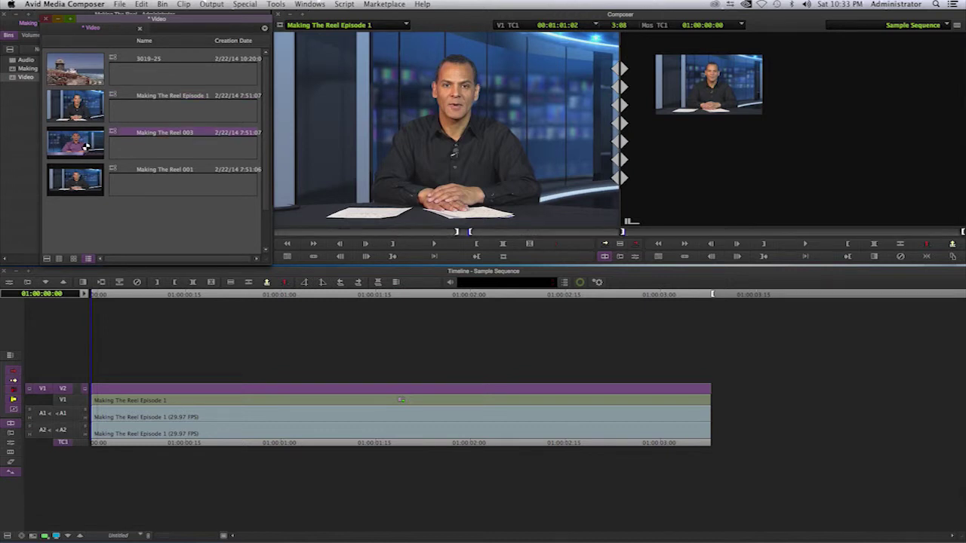
double_click(83, 144)
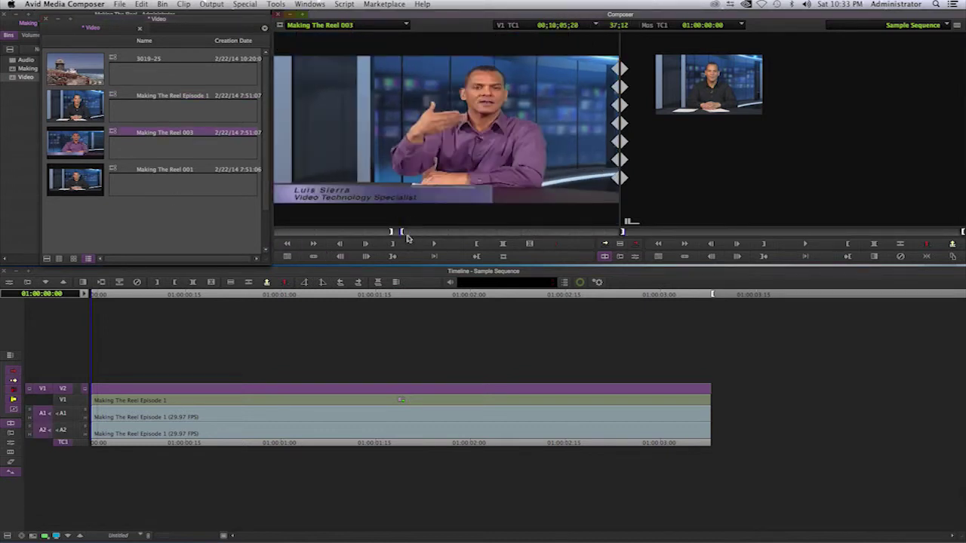
left_click_drag(387, 233, 422, 236)
key("o")
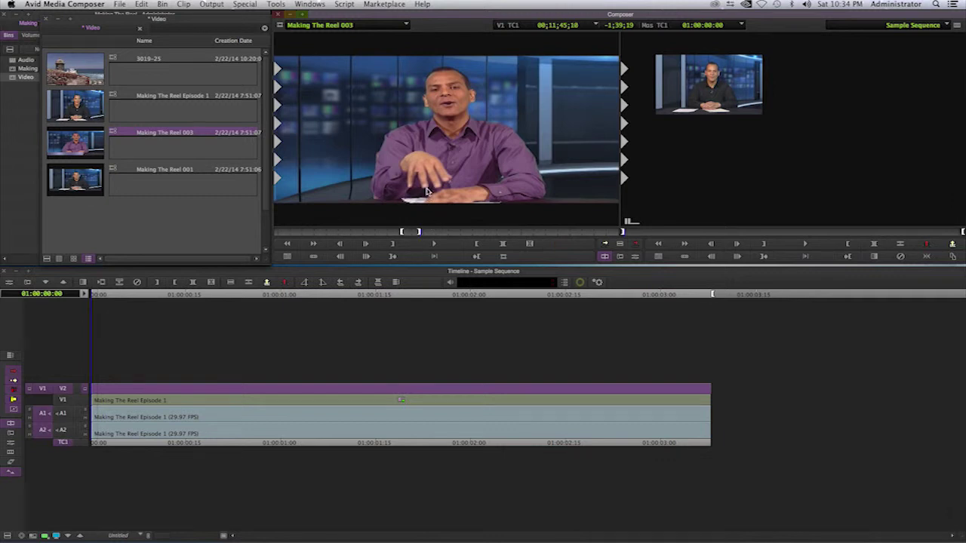
key("b")
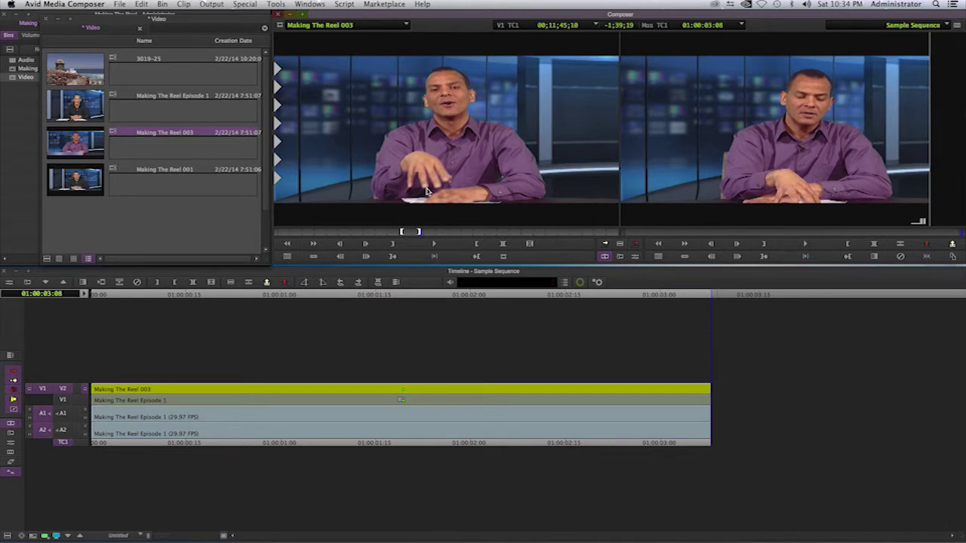
Step: Scrub the playhead to about 01:00:01:04 and open the Effect Palette
left_click(355, 296)
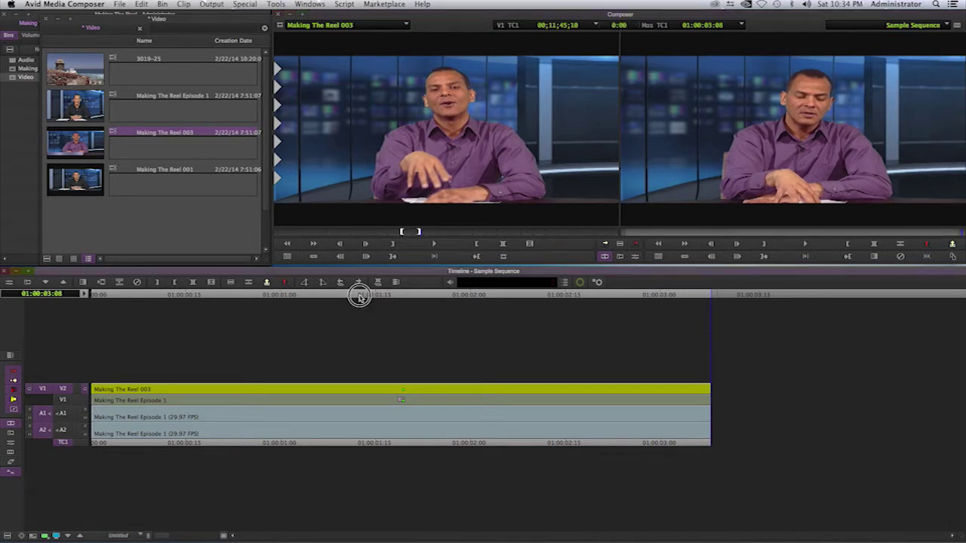
left_click_drag(345, 297, 308, 302)
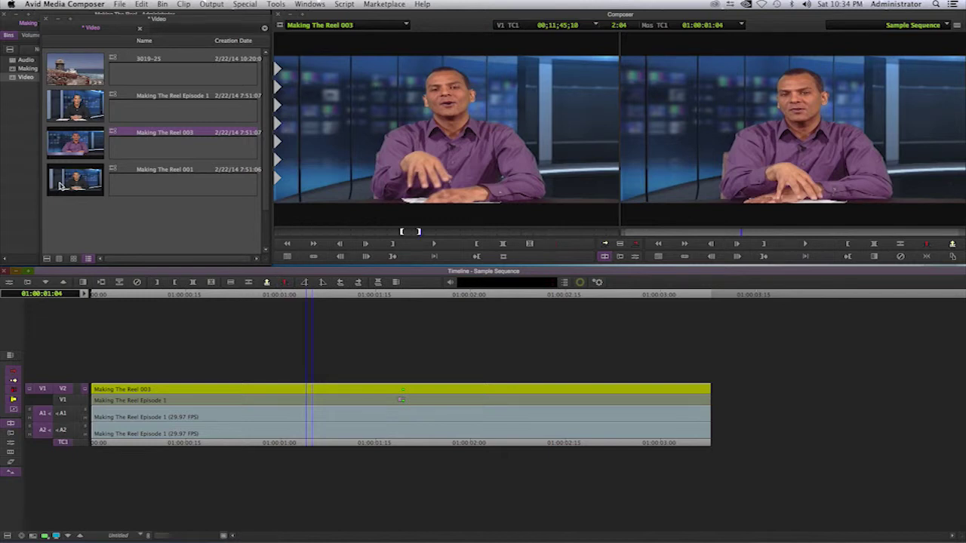
key("super+8")
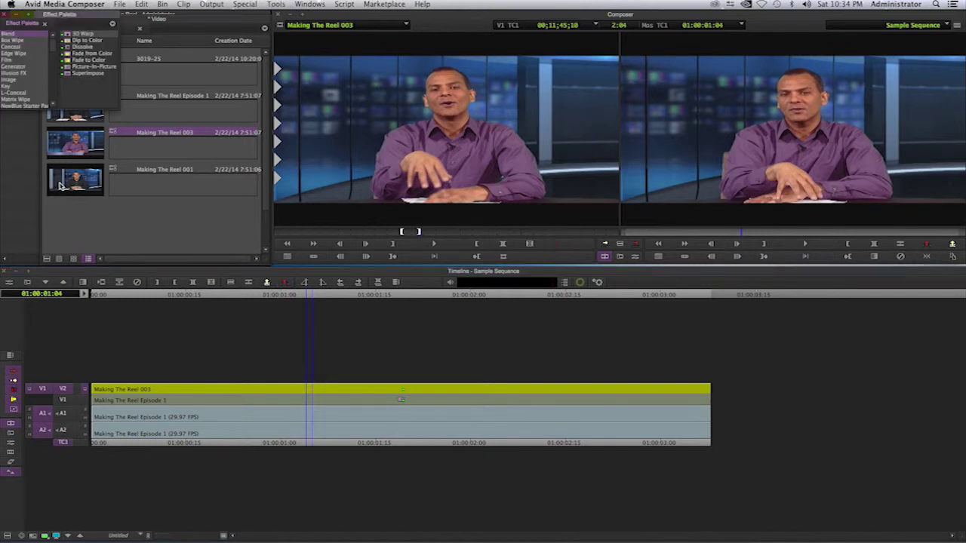
Step: Apply Blend > Picture-in-Picture to the Making The Reel 003 clip on V2 and open its settings
left_click(131, 131)
left_click(66, 66)
left_click_drag(66, 66, 294, 387)
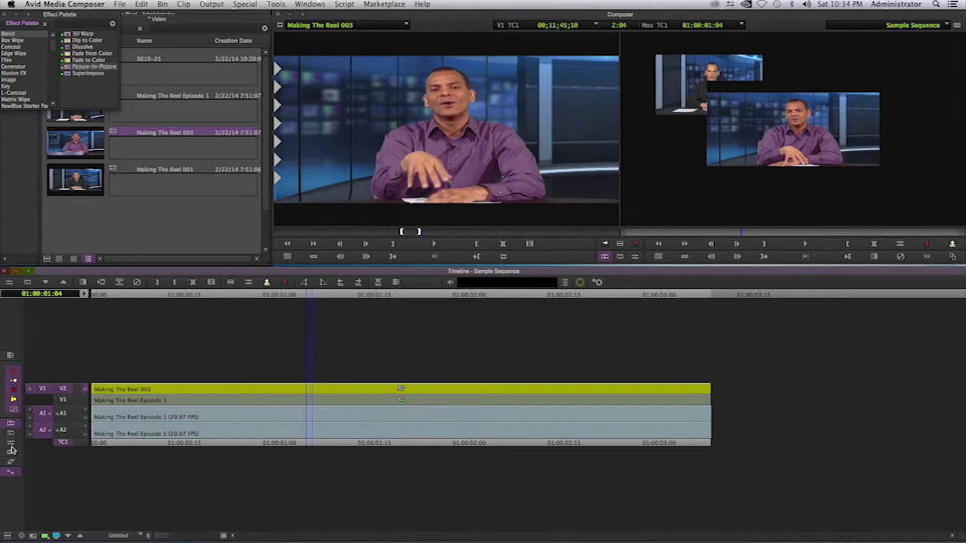
left_click(11, 446)
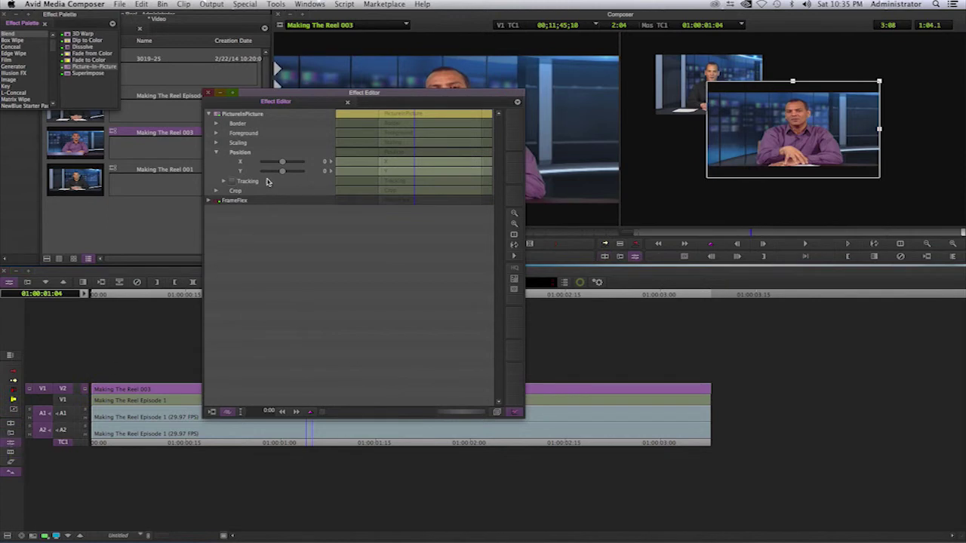
Step: Scale down the Making The Reel 003 inset, move it to the top right, and close the Effect Editor
left_click_drag(280, 164, 277, 172)
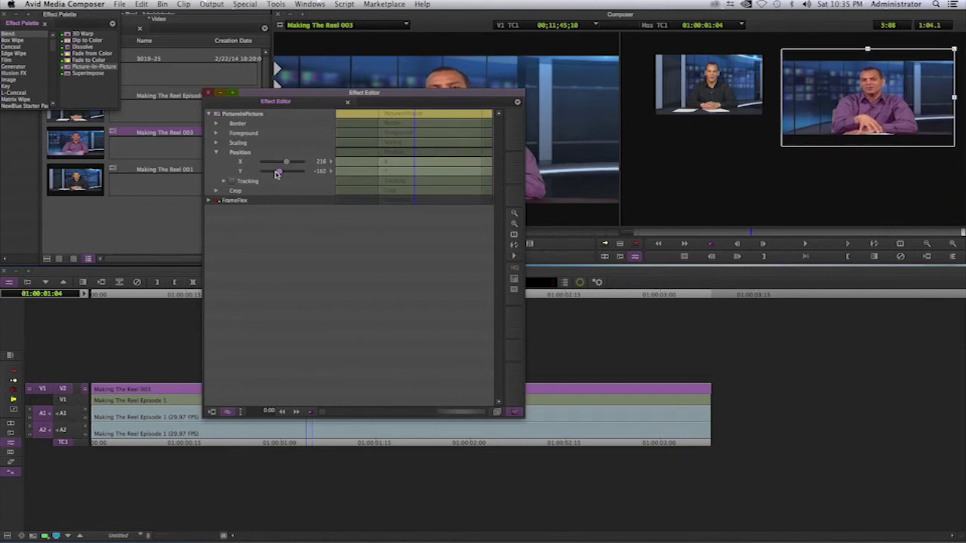
left_click(216, 144)
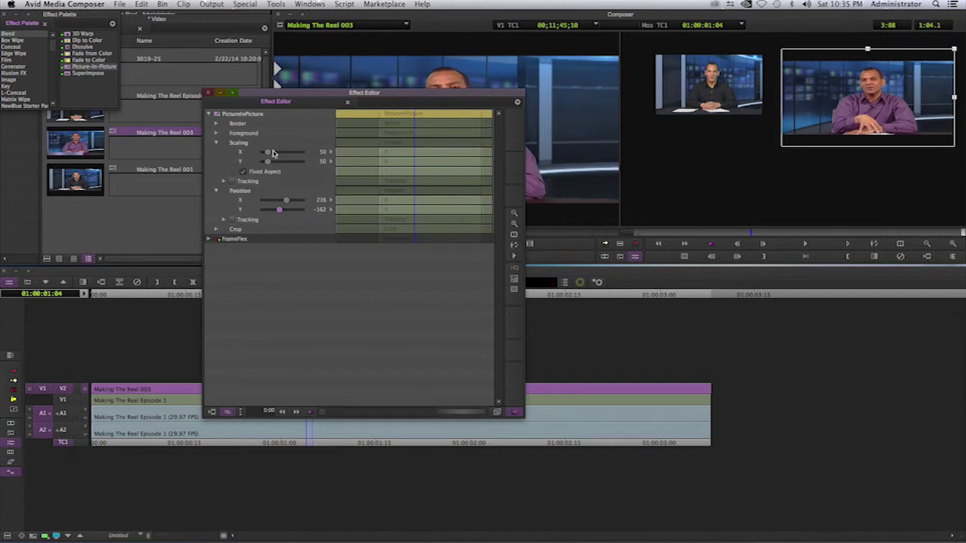
left_click_drag(269, 152, 266, 153)
left_click_drag(848, 115, 852, 103)
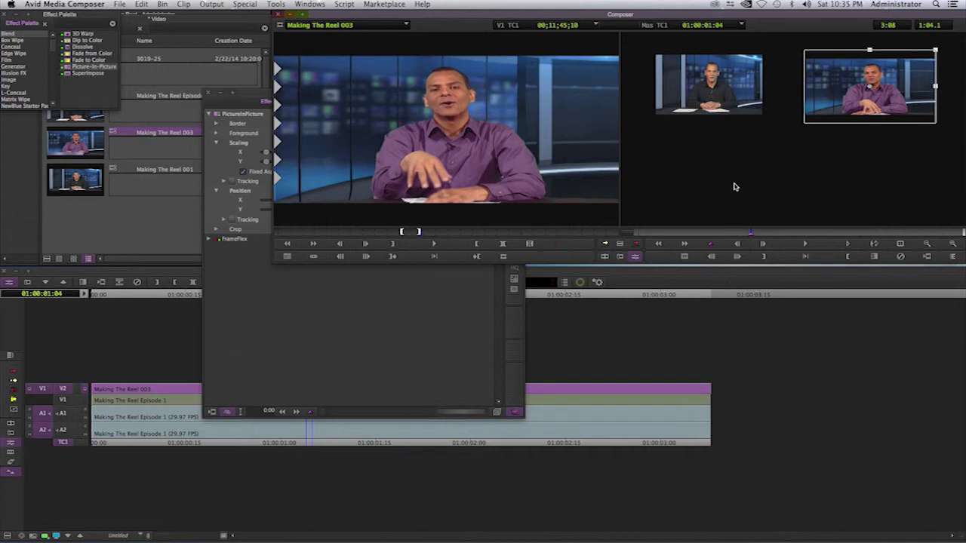
left_click(209, 95)
left_click(209, 93)
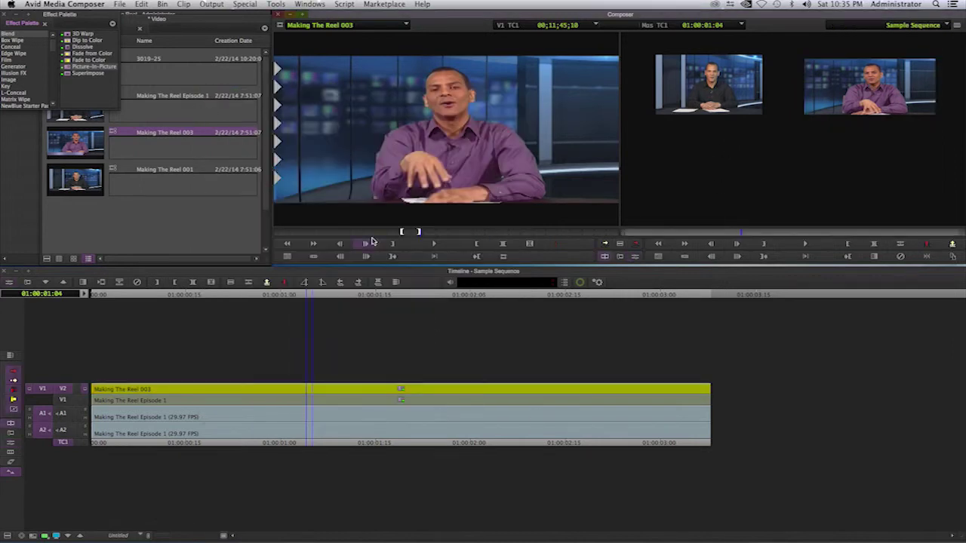
Step: Load the 3019-25 fortress clip from the bin into the source monitor
left_click(70, 213)
double_click(86, 81)
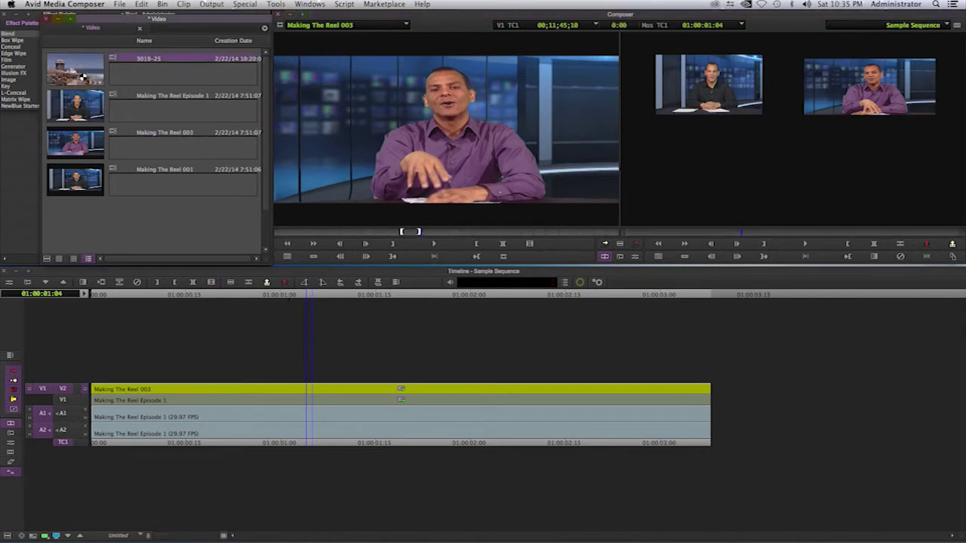
left_click(388, 232)
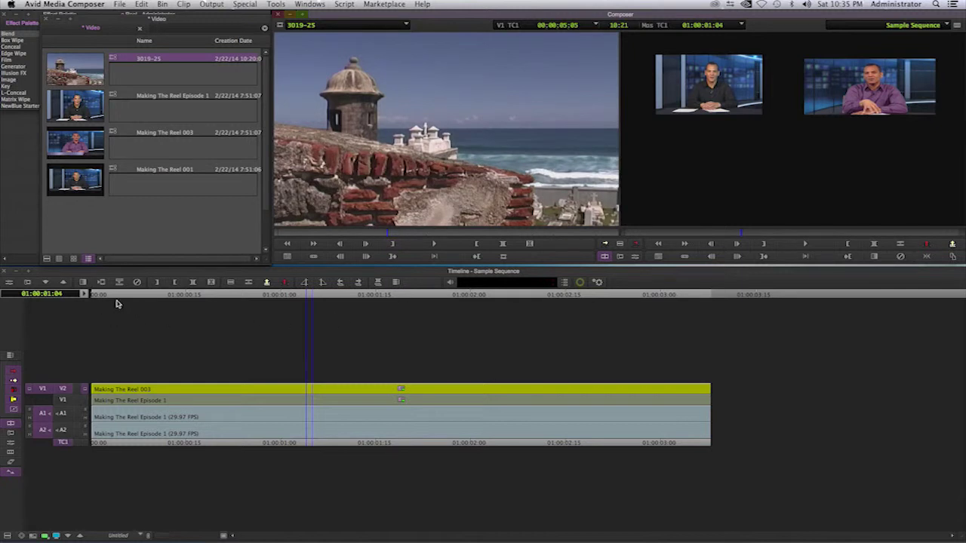
Step: Add a V3 video track to the sequence and patch source V1 to V3
left_click(99, 332)
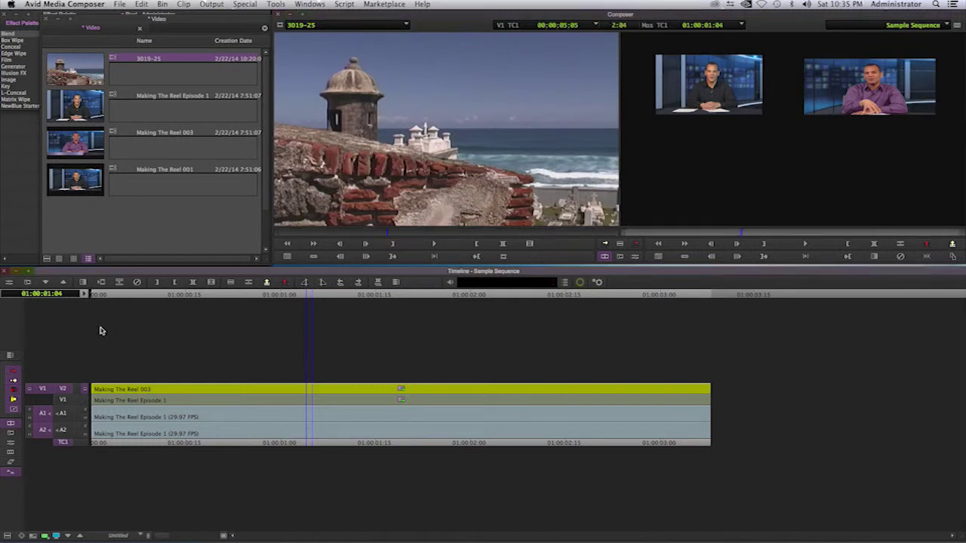
key("super+y")
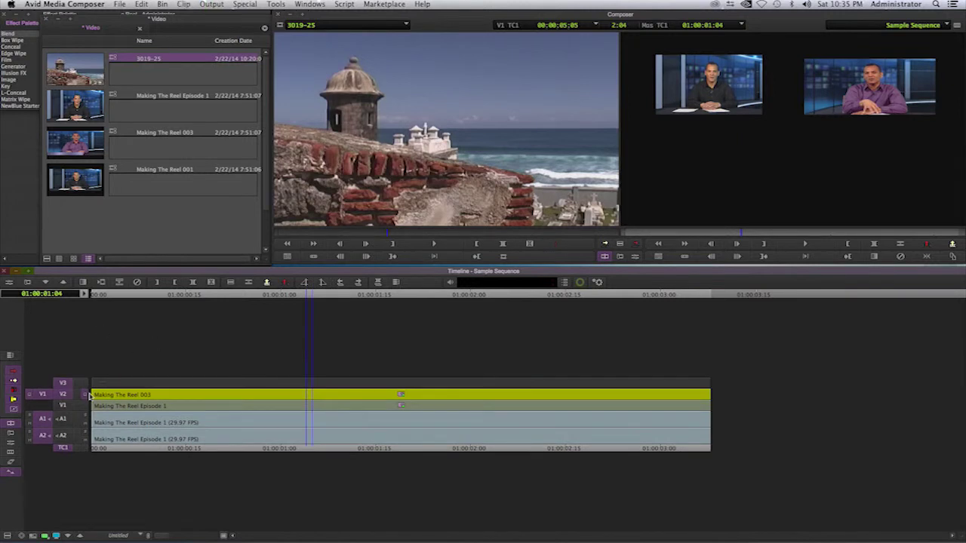
left_click(62, 384)
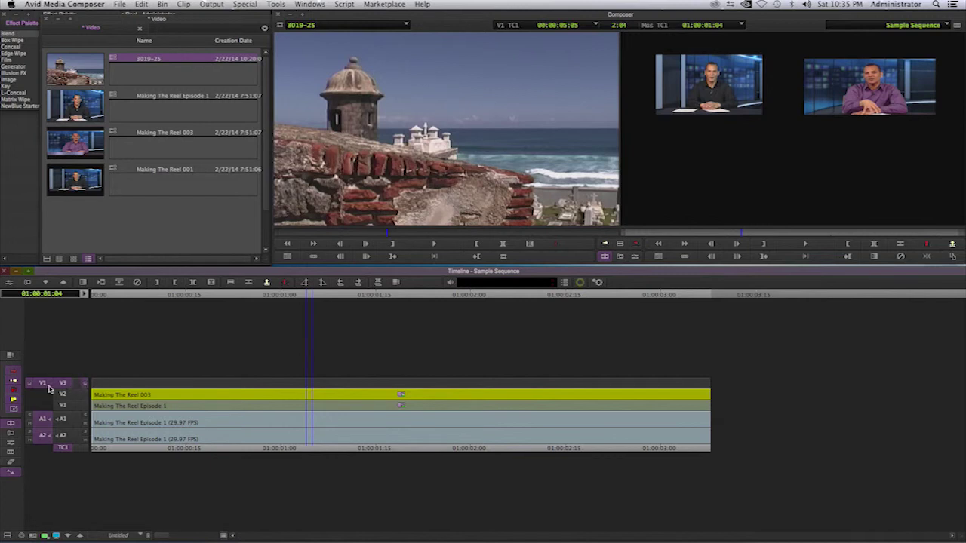
left_click_drag(43, 420, 43, 438)
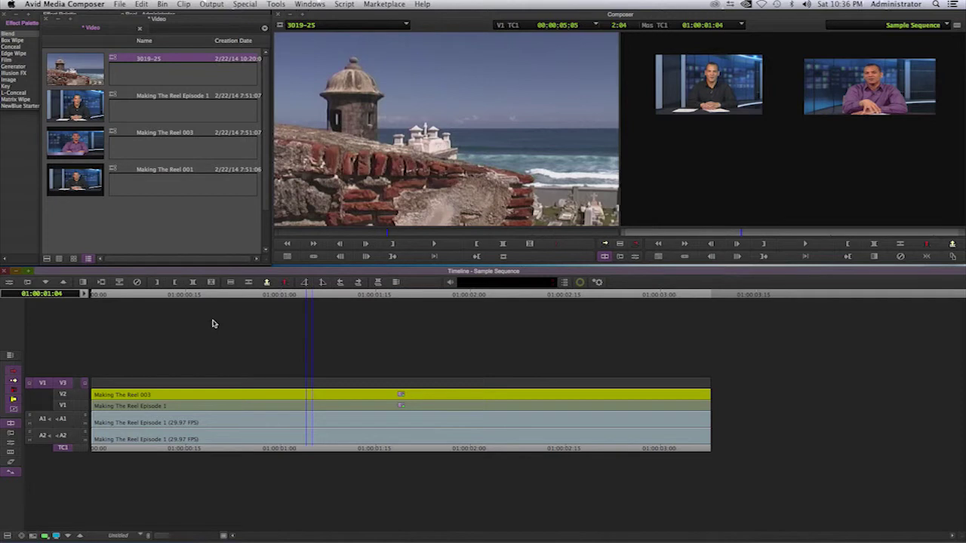
Step: Mark the full sequence, set an IN on the fortress clip, and overwrite it onto V3
key("b")
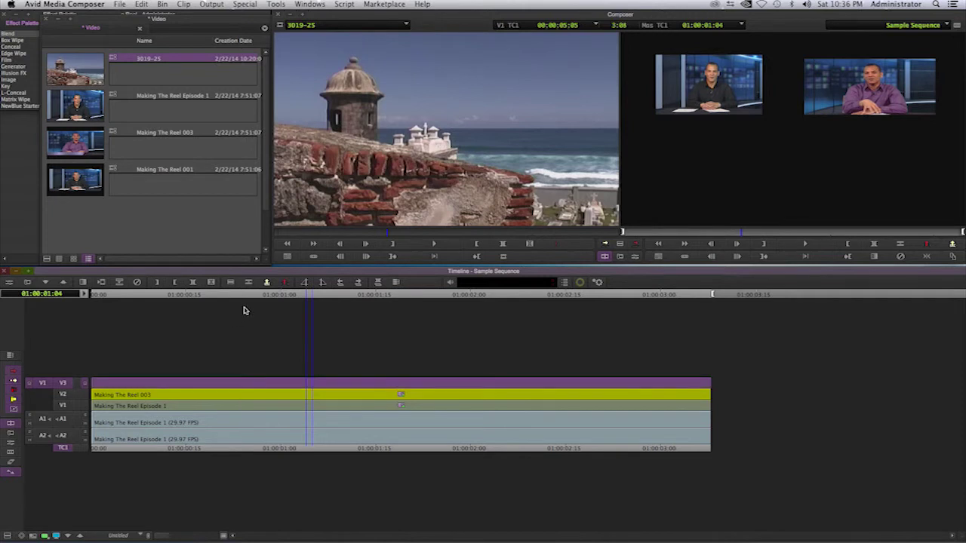
left_click_drag(389, 234, 314, 234)
key("i")
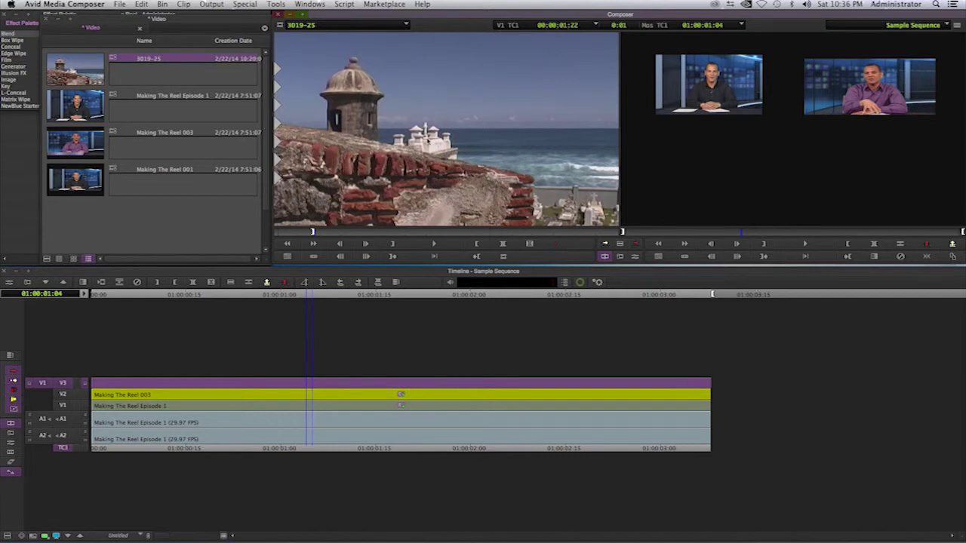
key("b")
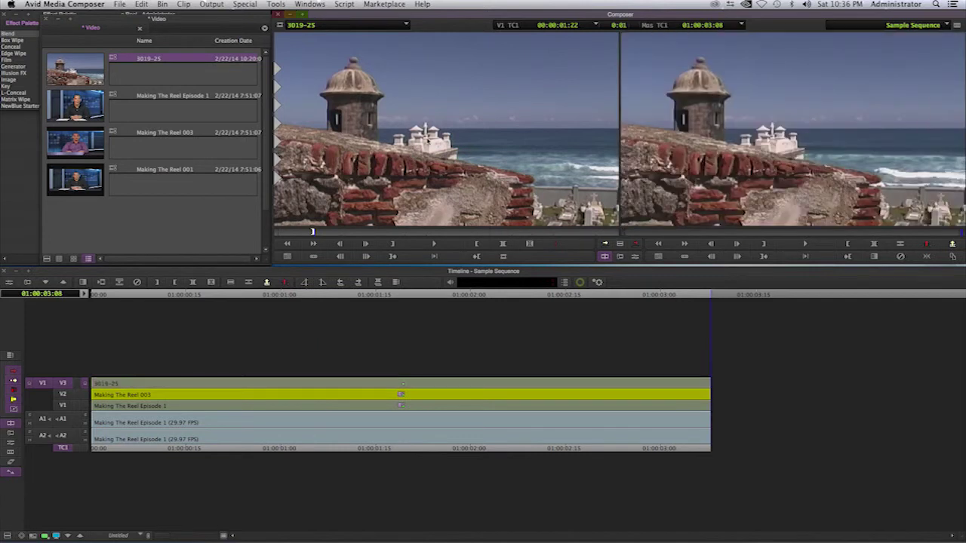
Step: Apply the Picture-in-Picture effect to the 3019-25 fortress clip on V3
left_click_drag(356, 298, 315, 298)
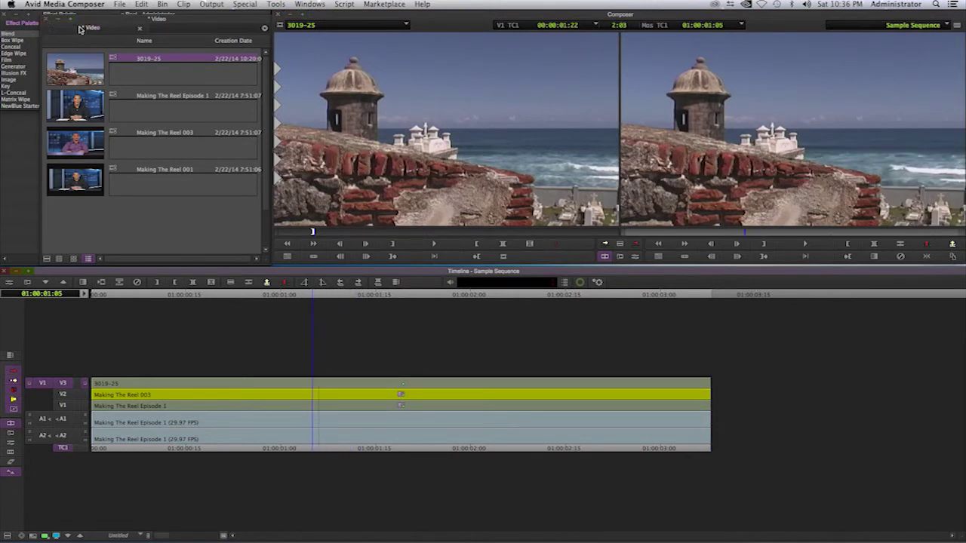
left_click(128, 60)
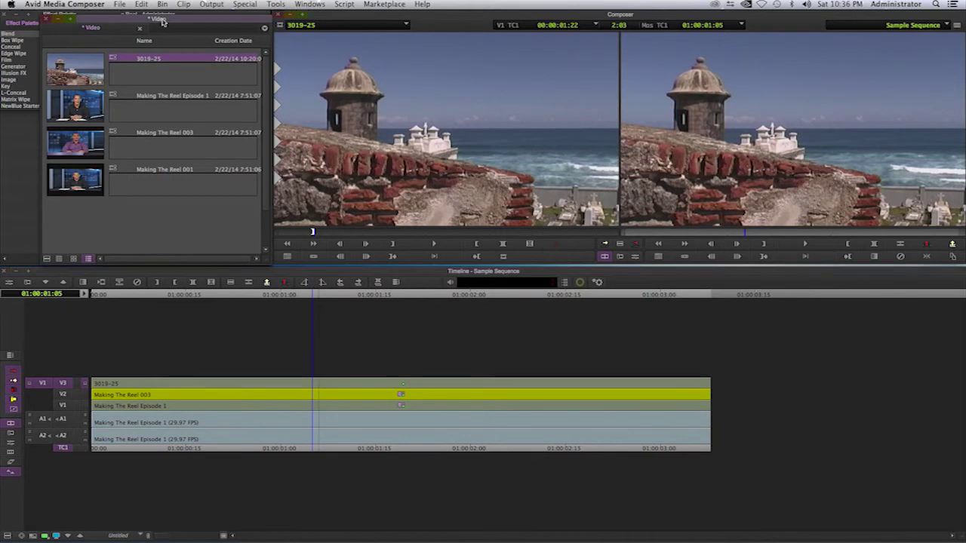
left_click_drag(134, 12, 327, 26)
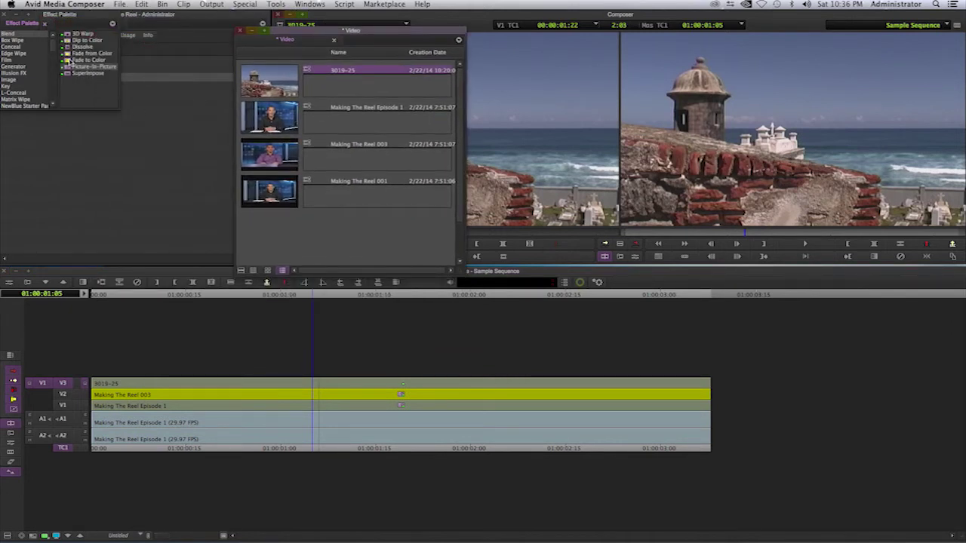
left_click_drag(66, 68, 274, 386)
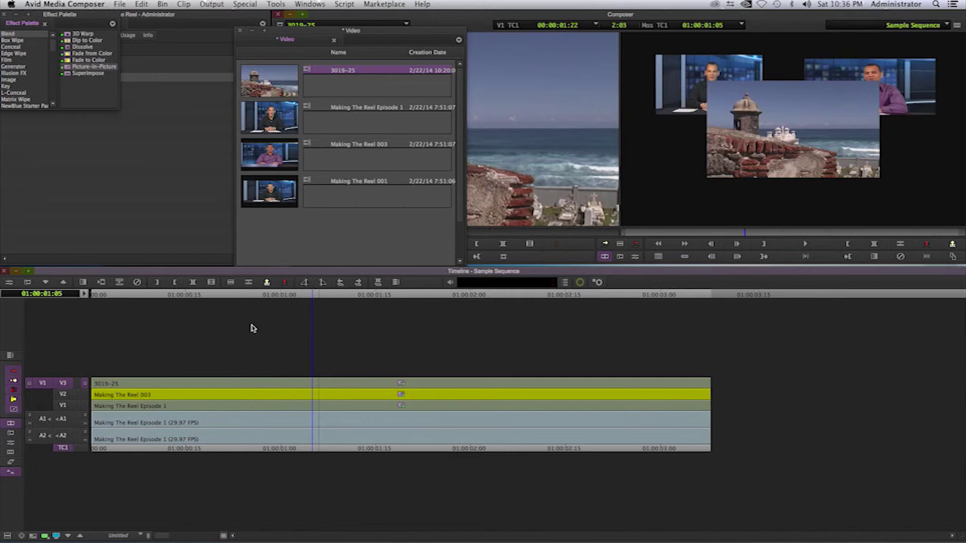
Step: Scale the fortress inset to 38 and position it at X -108, Y 216
left_click(11, 446)
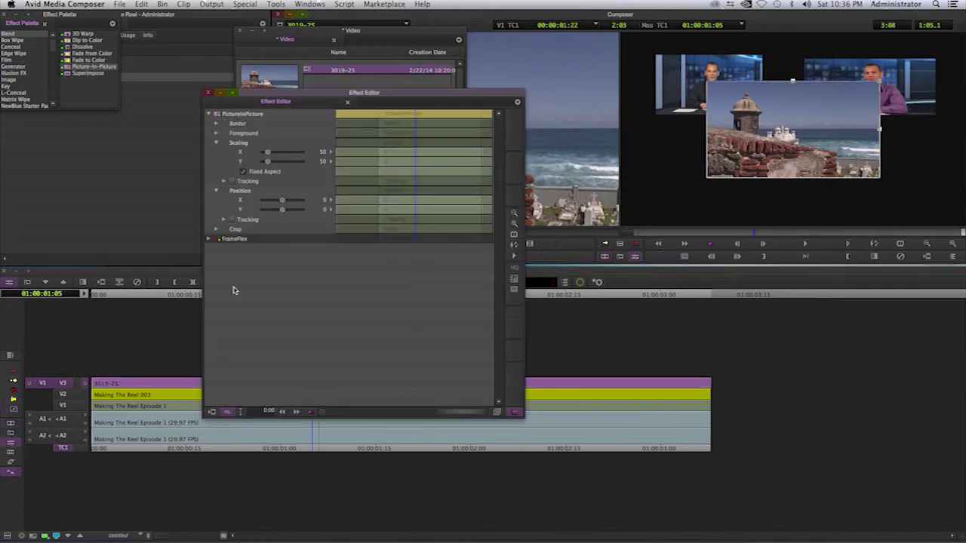
left_click_drag(282, 202, 280, 202)
left_click_drag(268, 157, 266, 153)
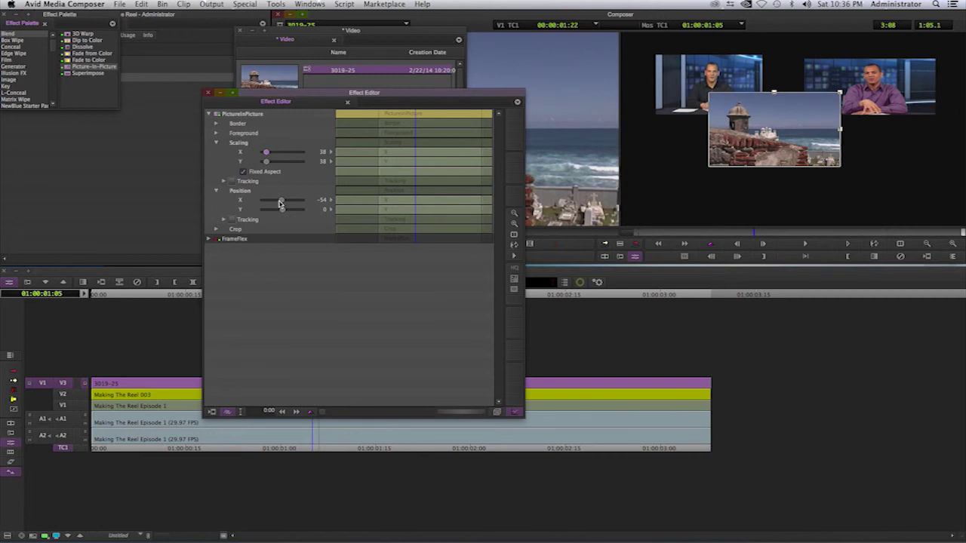
left_click_drag(280, 204, 286, 211)
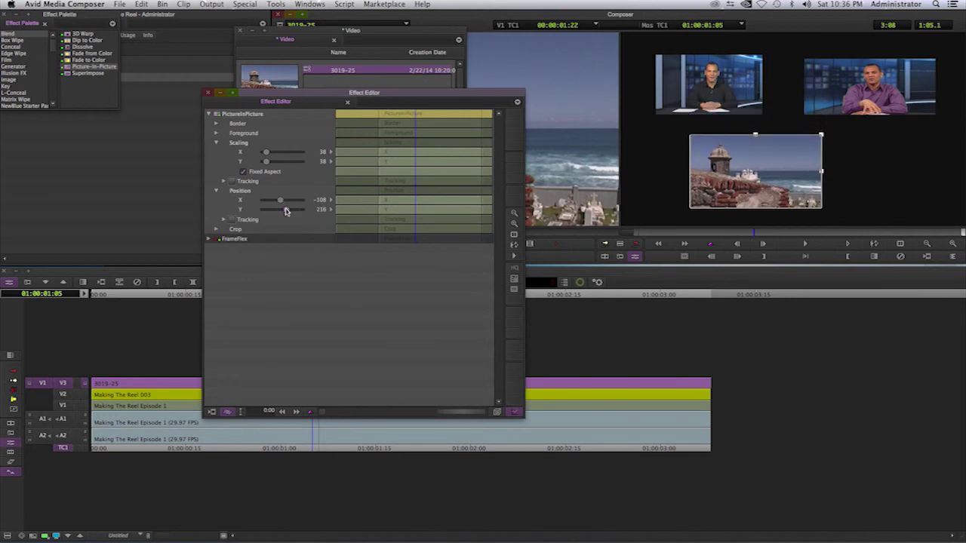
Step: Close the Effect Editor, then save and close the Video bin
left_click(207, 93)
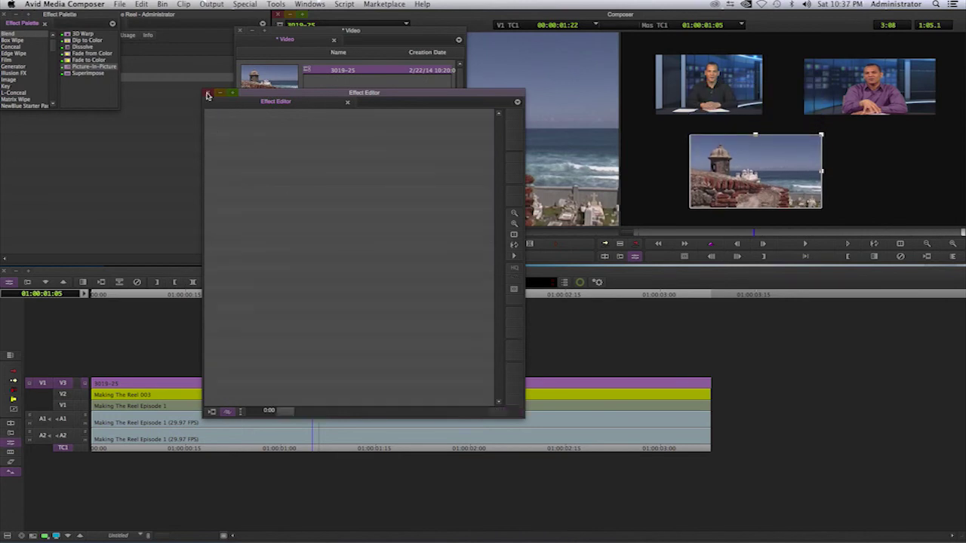
left_click(238, 32)
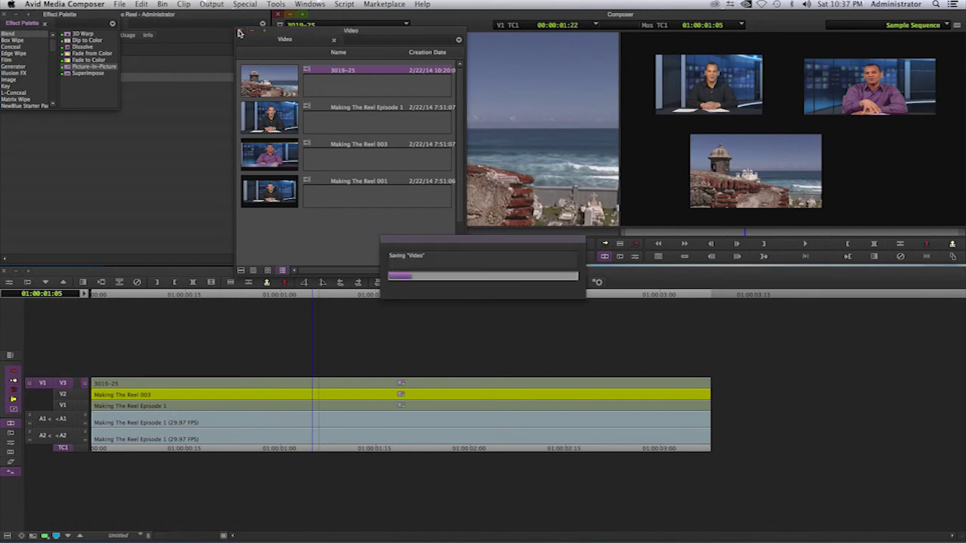